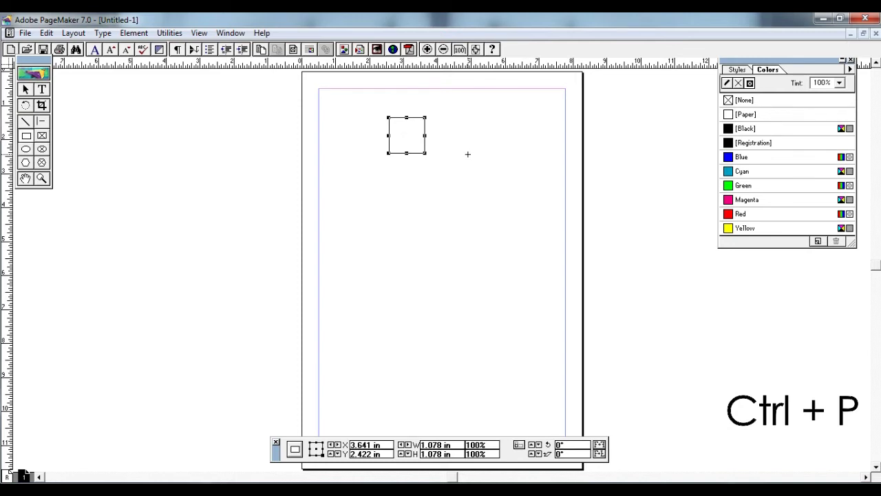
Open the document's print settings and look over the available printers and the number of copies
key("ctrl+p")
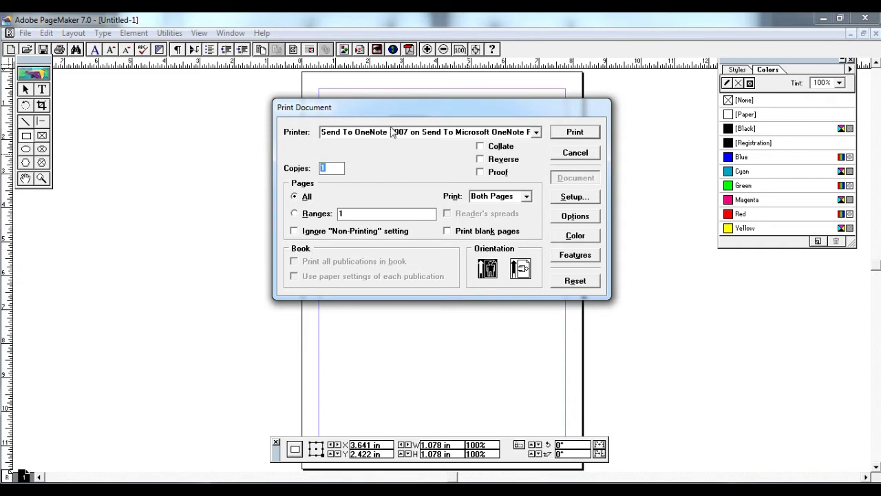
left_click(536, 131)
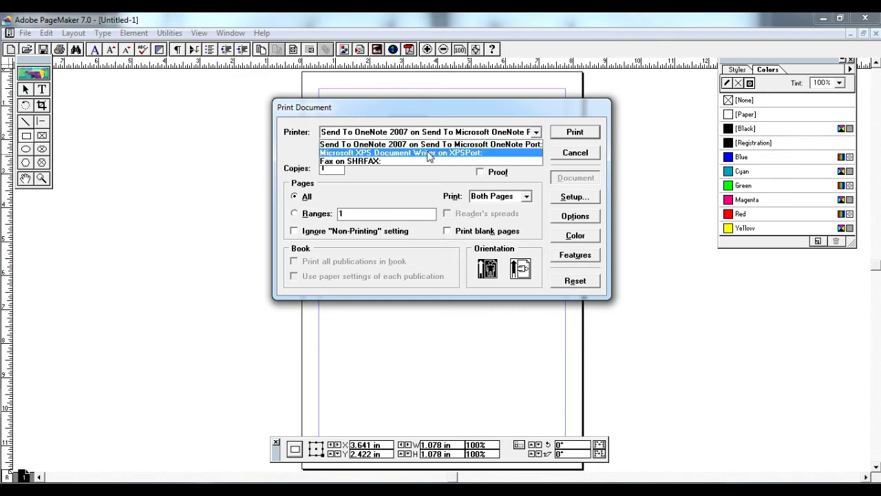
left_click(384, 184)
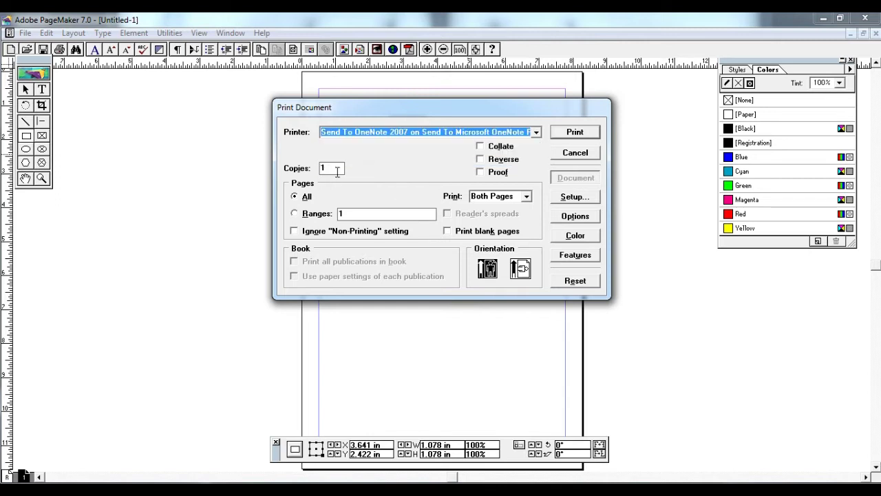
double_click(333, 168)
left_click(301, 169)
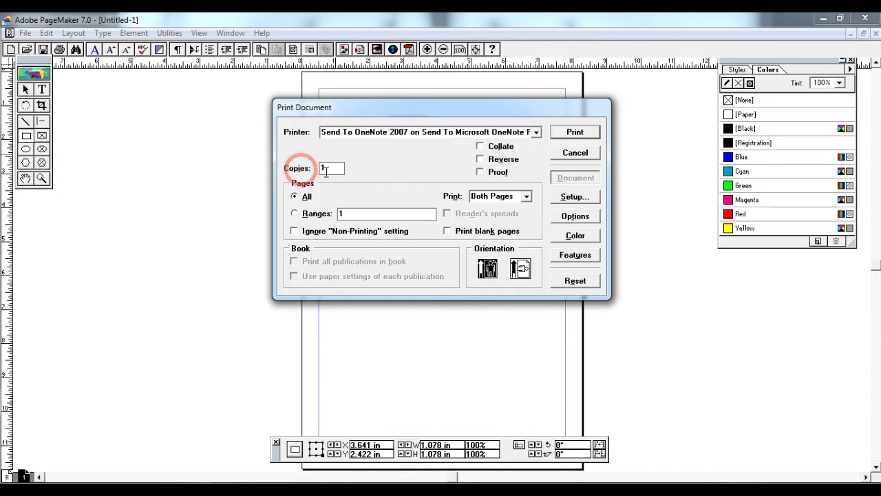
Try the Collate and Reverse print options and switch the pages choice between All and Ranges
left_click(480, 147)
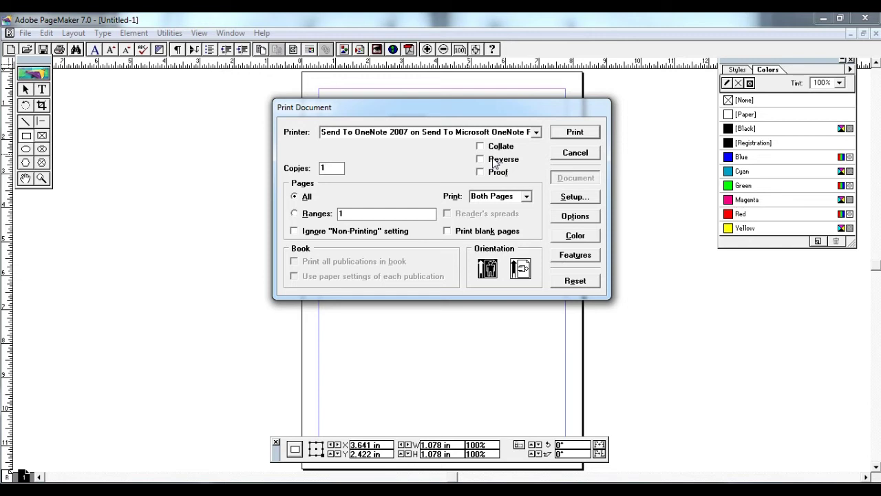
left_click(496, 161)
left_click(480, 160)
left_click(306, 198)
left_click(307, 213)
left_click(303, 197)
Dismiss the Windows color scheme prompt and set the print page range to 1-5
left_click(361, 215)
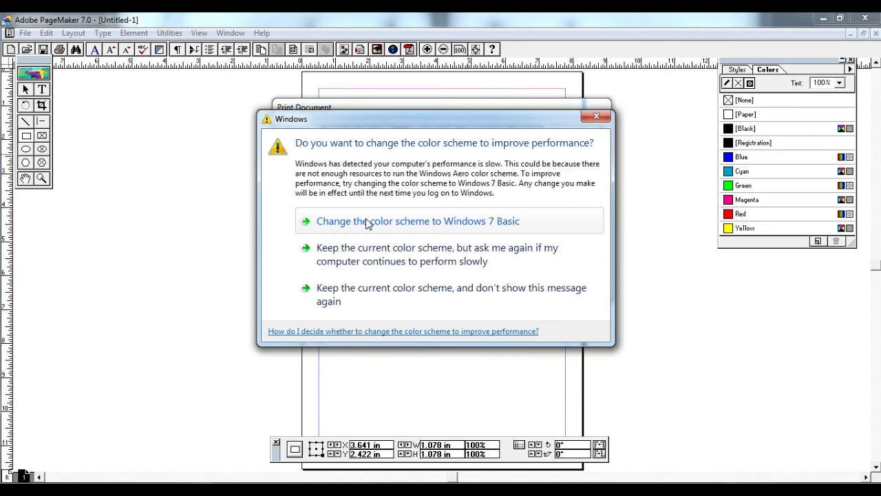
left_click(597, 117)
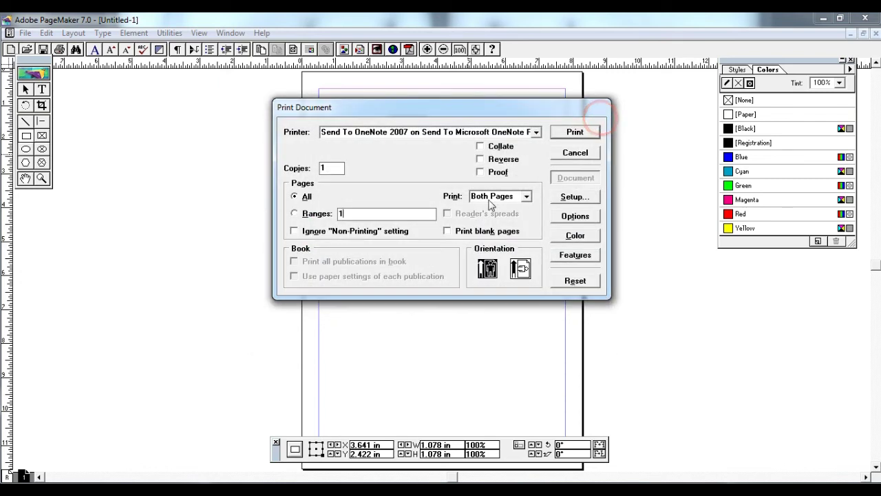
left_click(365, 212)
type("-5")
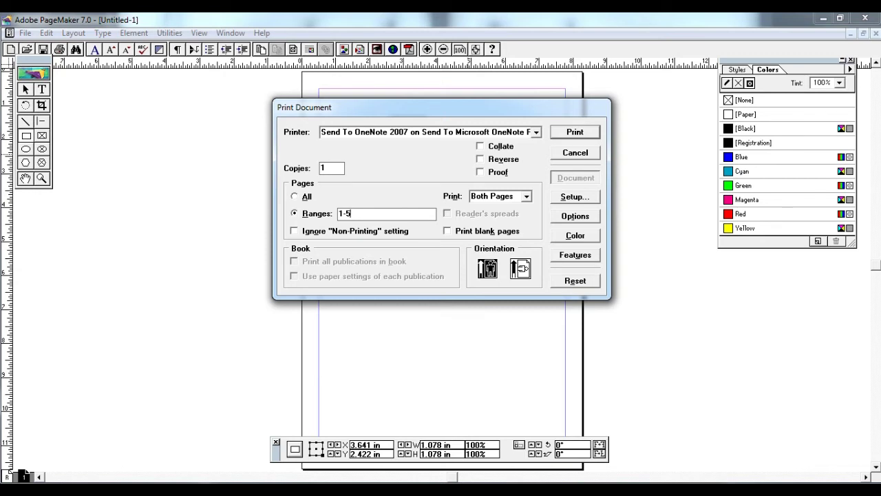
Change the print page range to the odd pages 1,3,5,7,9
key("BackSpace")
key("BackSpace")
type(",2,")
key("BackSpace")
key("BackSpace")
type("3,5,7,9")
Replace the print page range with the even pages 2,4,6,8,10
key("BackSpace")
key("BackSpace")
key("BackSpace")
key("BackSpace")
key("BackSpace")
key("BackSpace")
key("BackSpace")
key("BackSpace")
key("BackSpace")
type("2,4,6,8,10")
Clear the entered page numbers from the print page range
key("BackSpace")
key("BackSpace")
key("BackSpace")
key("BackSpace")
key("BackSpace")
key("BackSpace")
key("BackSpace")
key("BackSpace")
key("BackSpace")
key("BackSpace")
Limit printing to Even Pages and turn the Reverse option on and off again
left_click(510, 204)
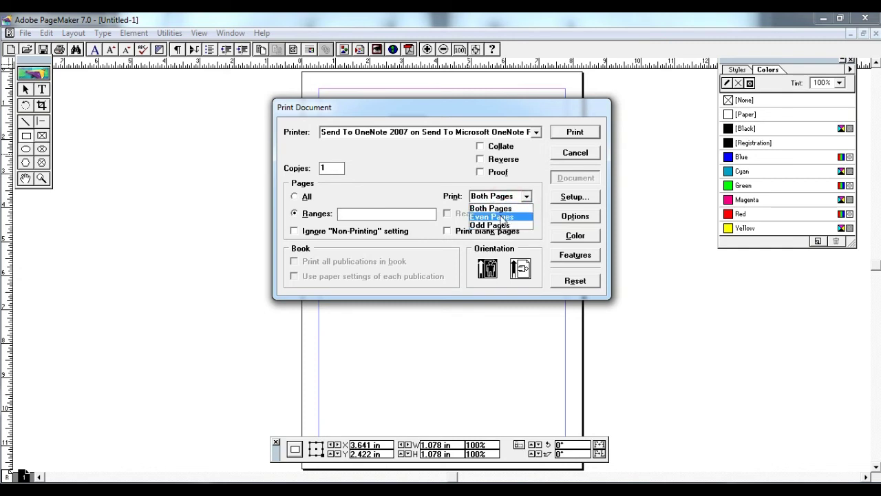
left_click(440, 246)
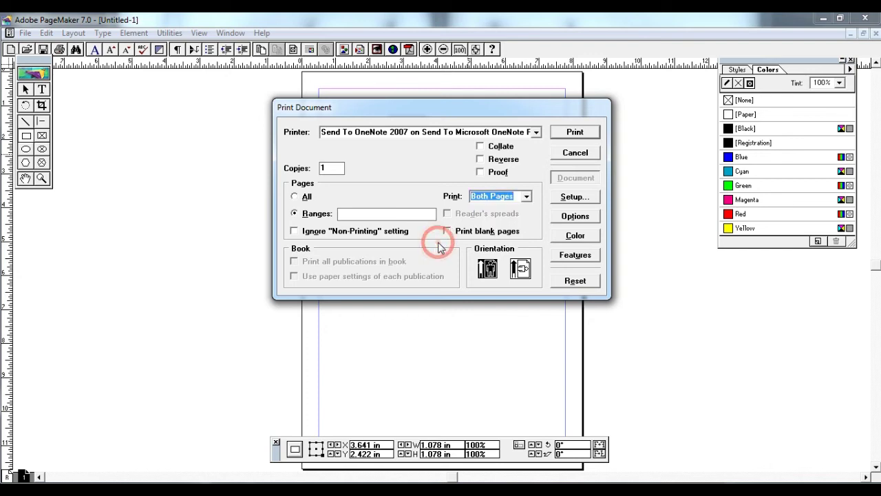
left_click(513, 197)
left_click(509, 212)
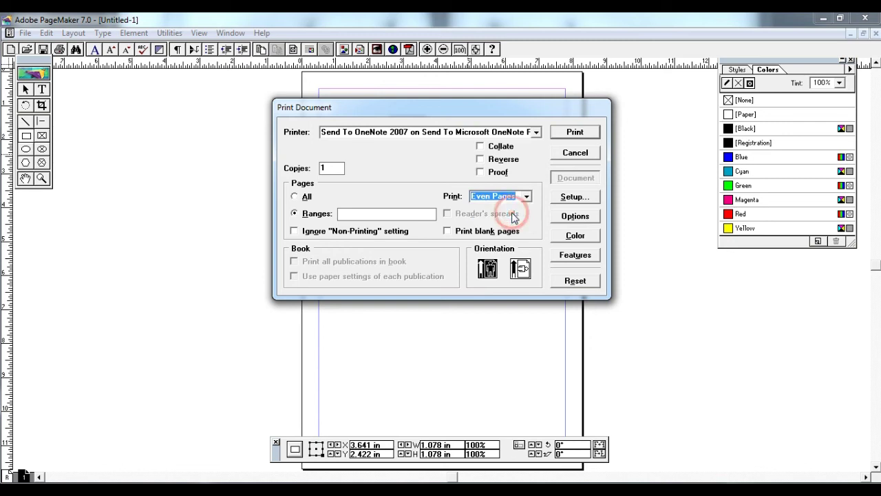
left_click(508, 160)
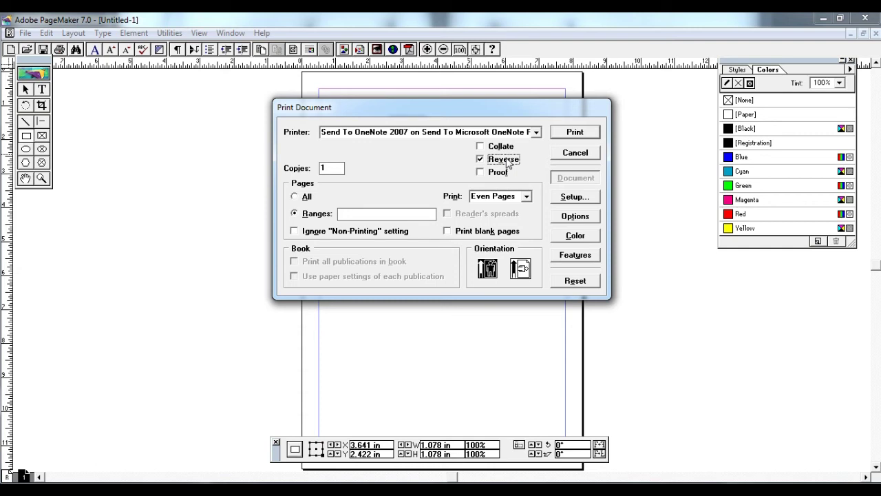
left_click(507, 161)
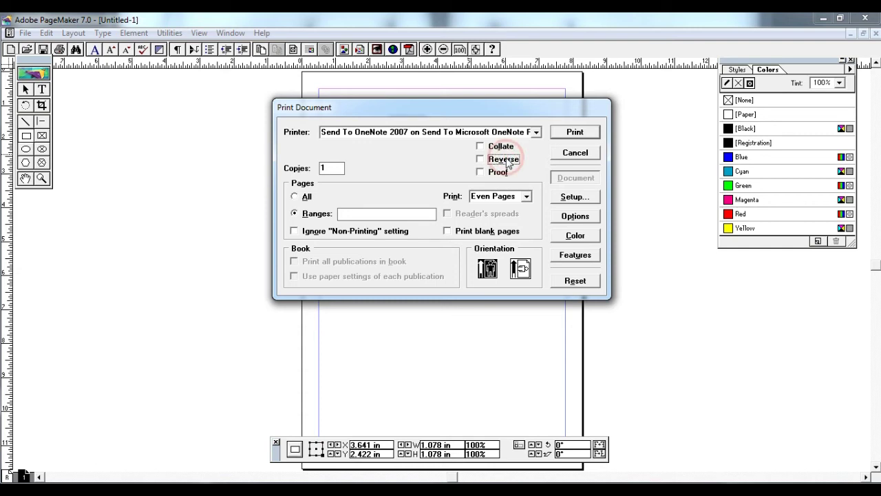
Select All for the page selection and limit printing to Odd Pages
left_click(300, 197)
left_click(525, 196)
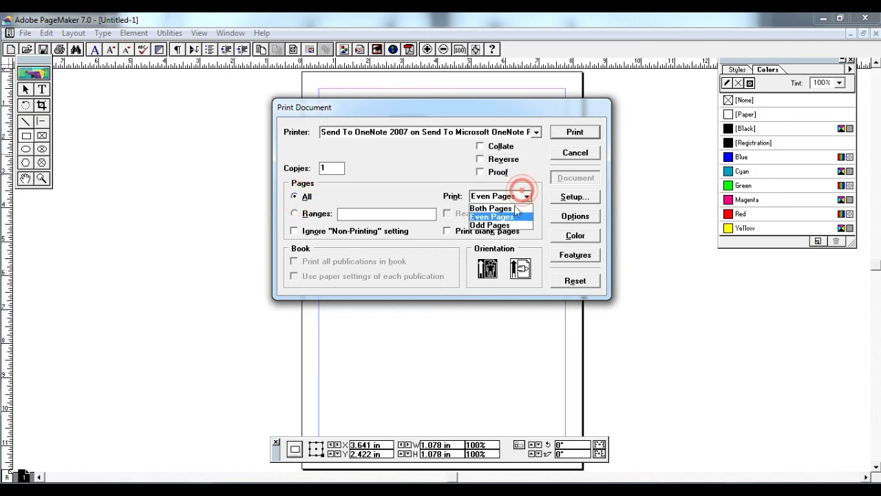
left_click(490, 228)
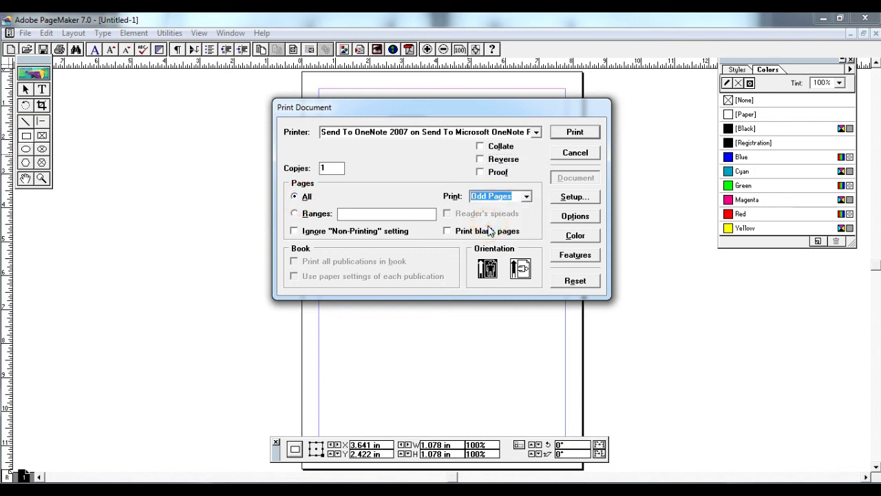
left_click(512, 199)
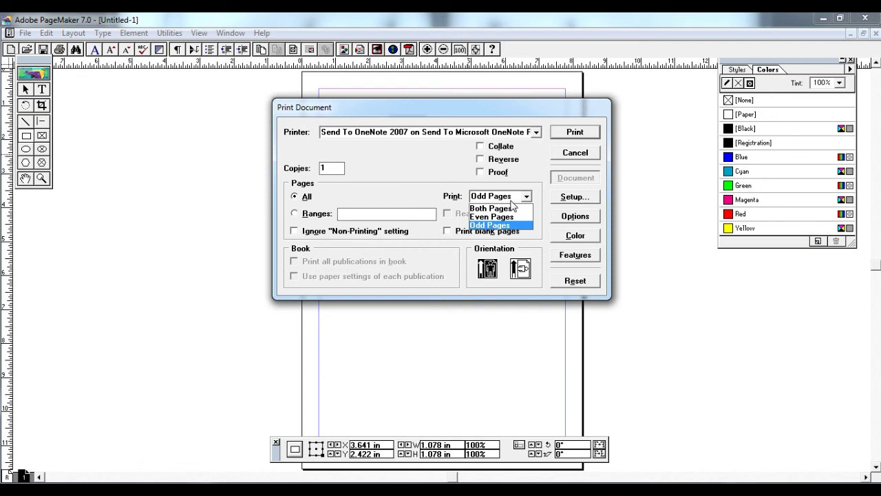
left_click(511, 201)
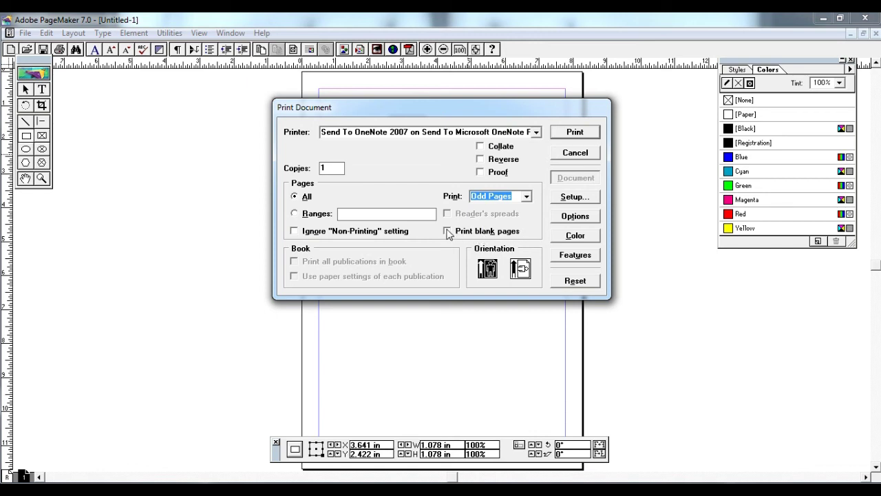
Switch the print orientation to landscape and back to portrait
left_click(487, 272)
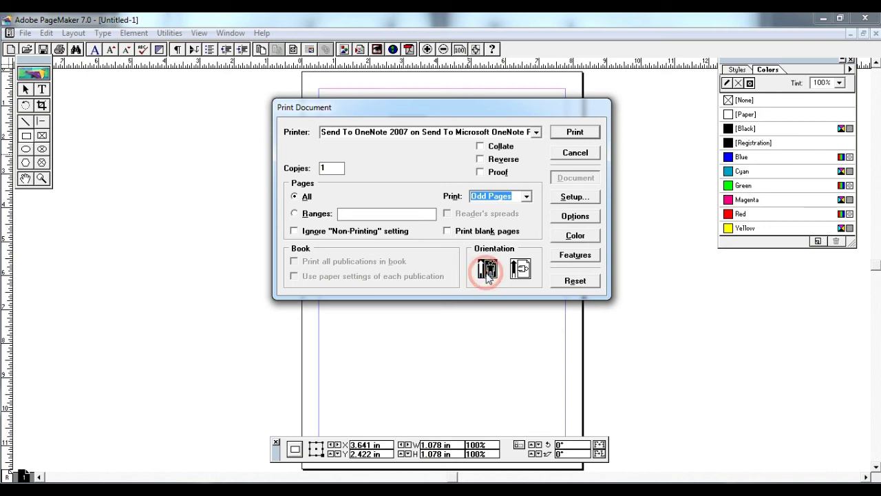
left_click(523, 272)
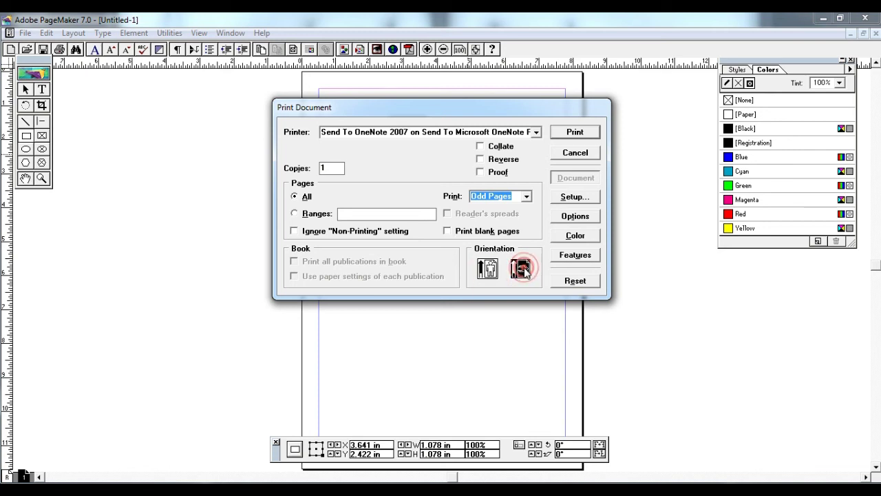
left_click(493, 270)
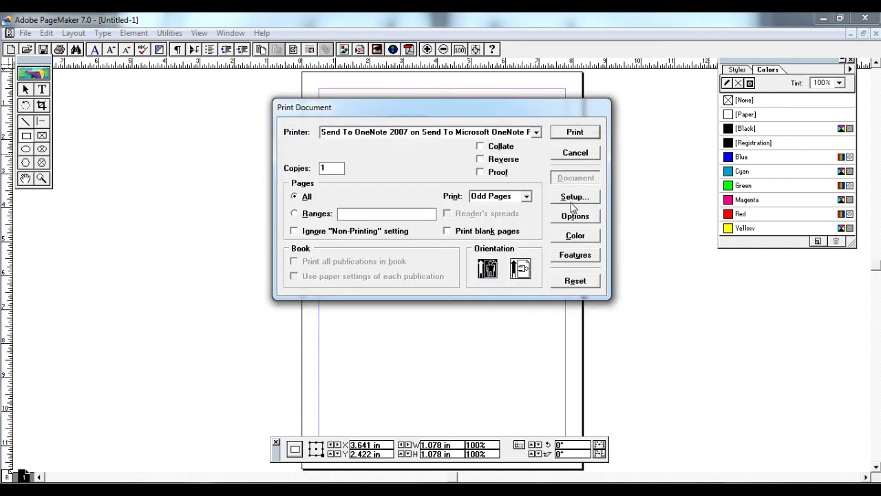
Set the page size to A4 in the OneNote printer's setup properties
left_click(572, 198)
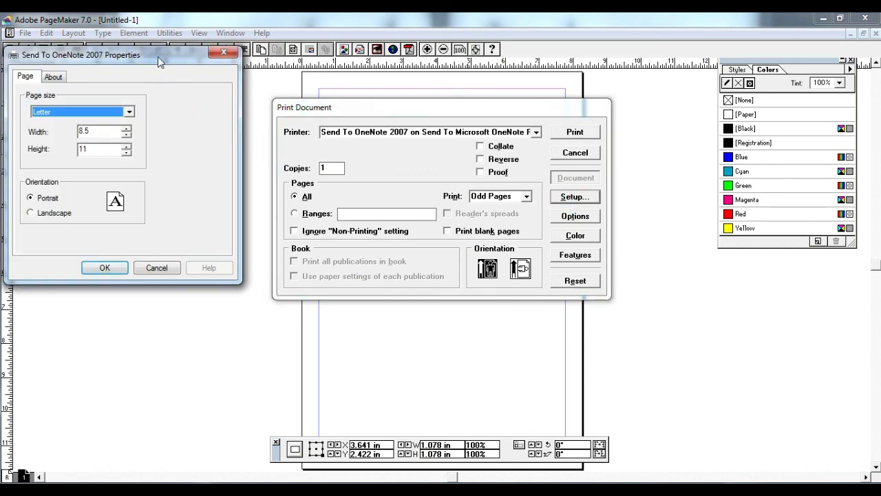
left_click_drag(158, 56, 402, 97)
left_click(335, 151)
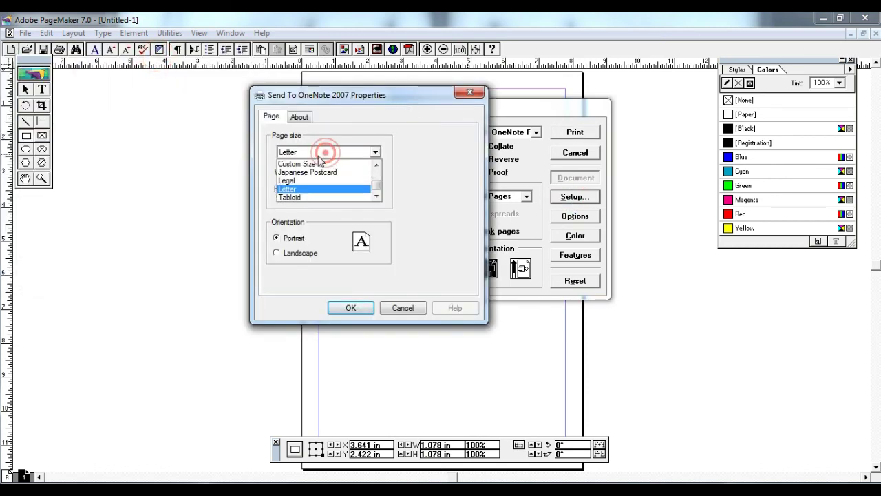
left_click_drag(374, 187, 376, 174)
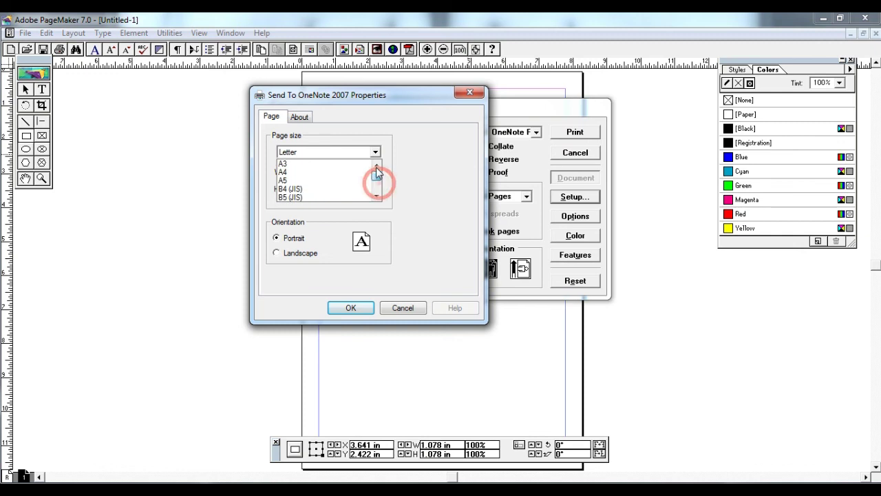
left_click(314, 172)
left_click(365, 306)
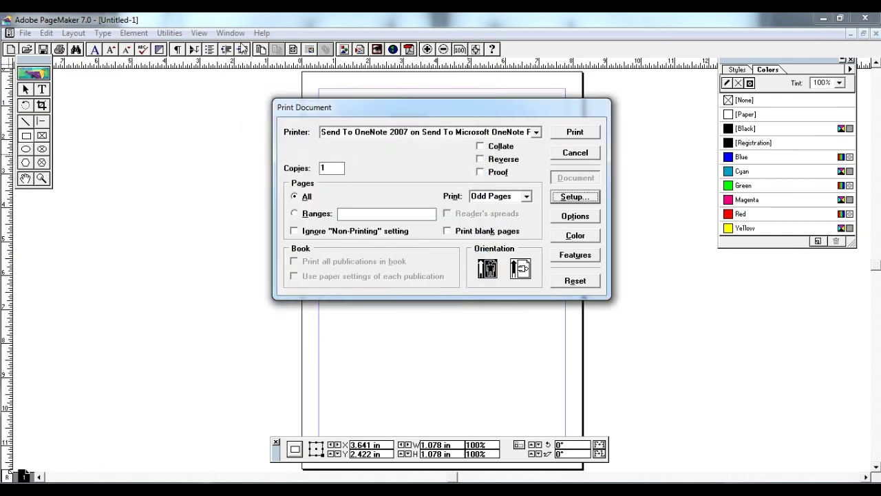
Examine the print Options, Color and Features settings and the printer's setup properties
left_click(579, 218)
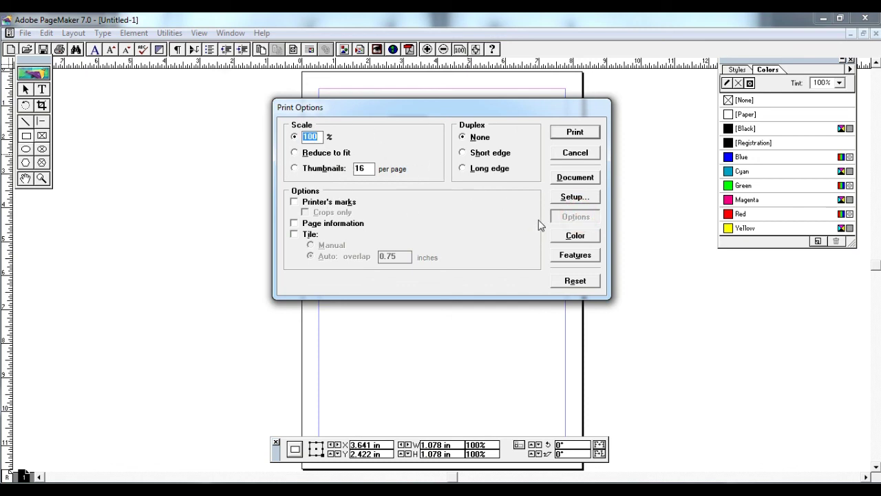
left_click(567, 235)
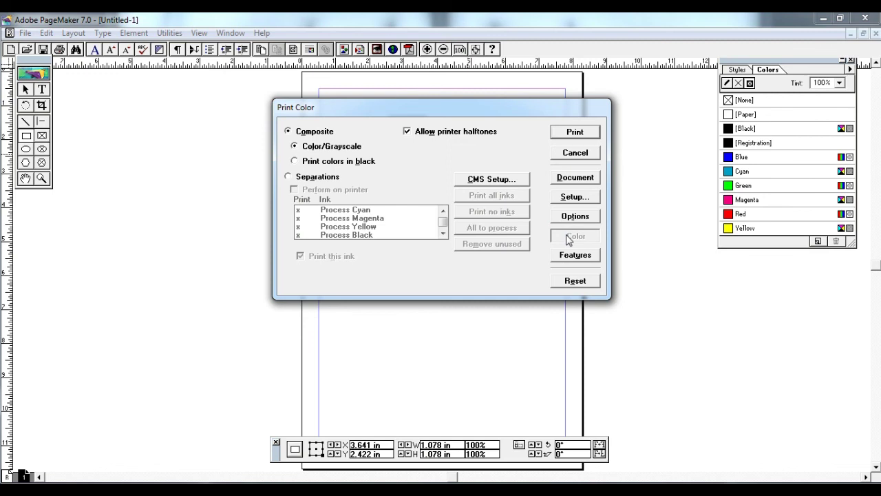
left_click(575, 256)
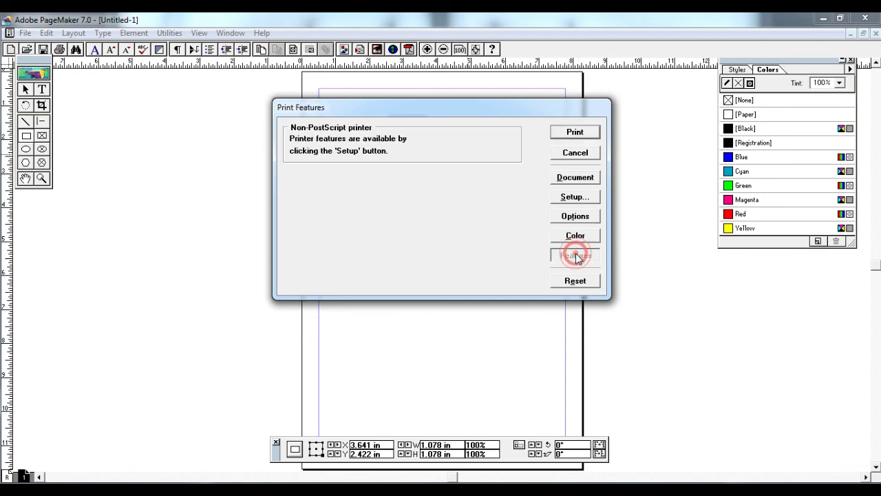
left_click(575, 197)
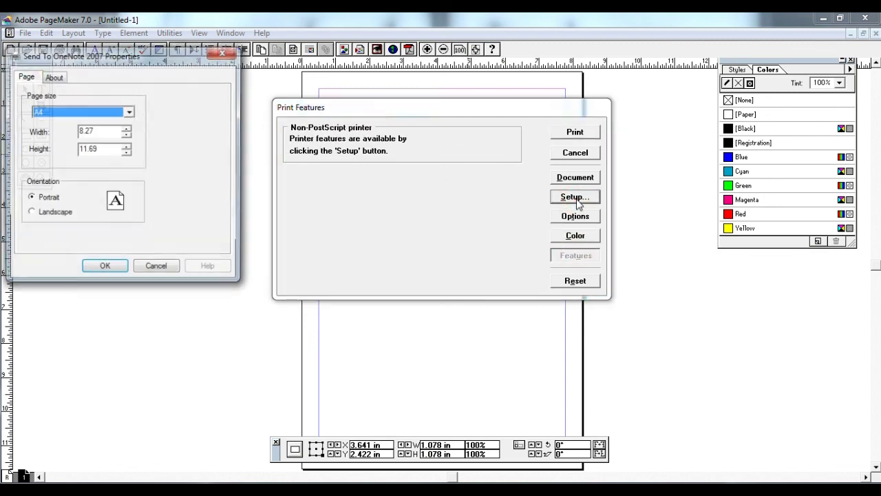
left_click(142, 267)
Return to the document print settings and reset them to their defaults
left_click(573, 177)
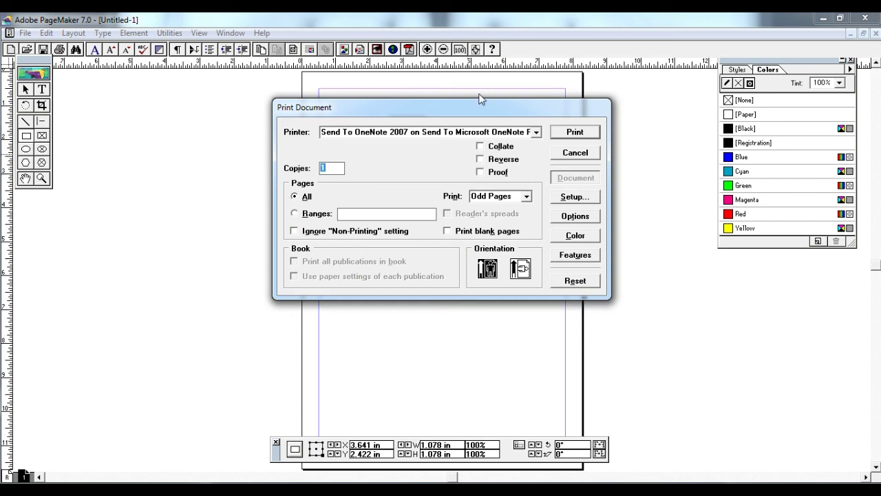
left_click(575, 282)
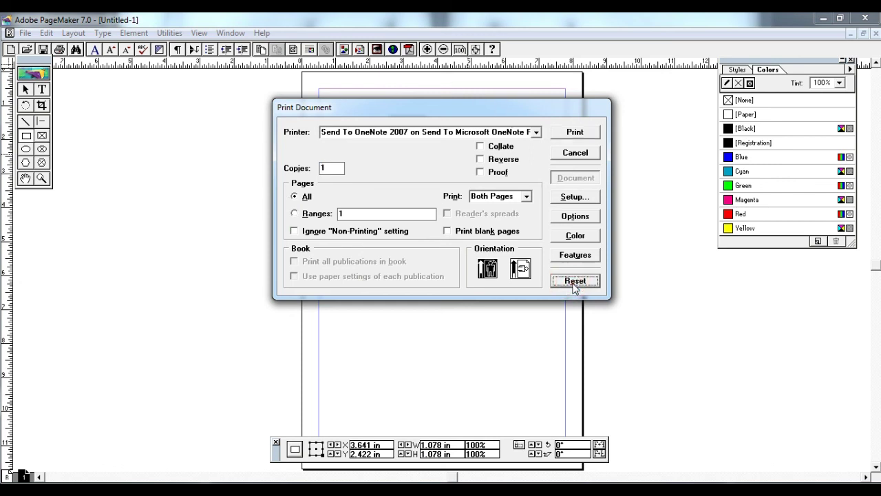